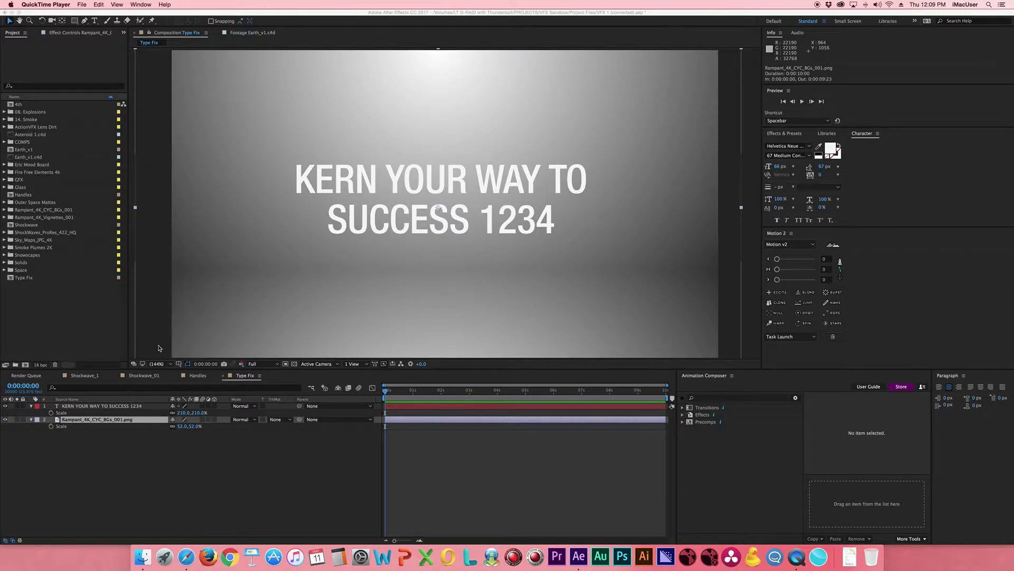
Bring After Effects forward and select the 'KERN YOUR WAY TO SUCCESS 1234' text layer
click(92, 420)
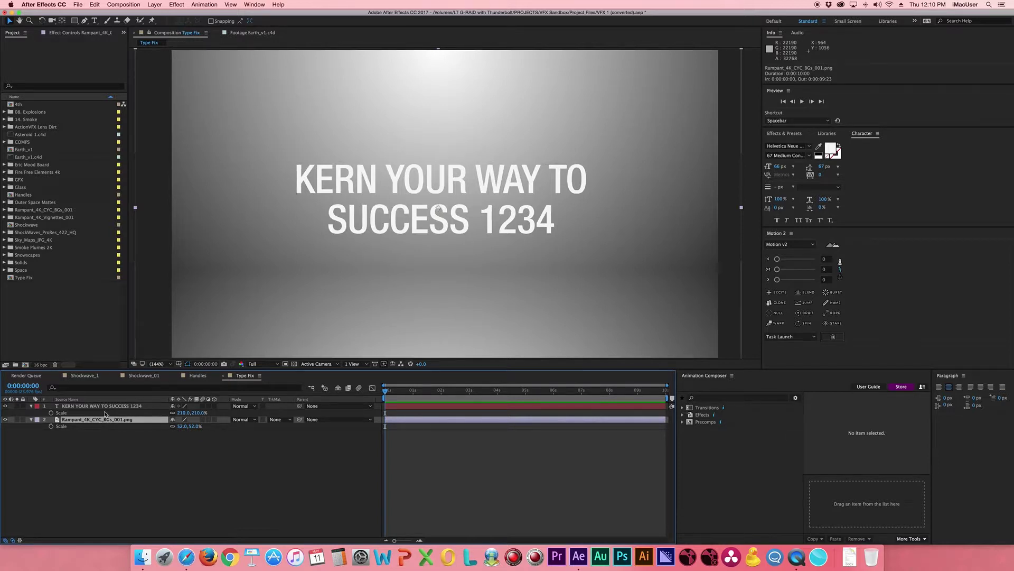
click(112, 407)
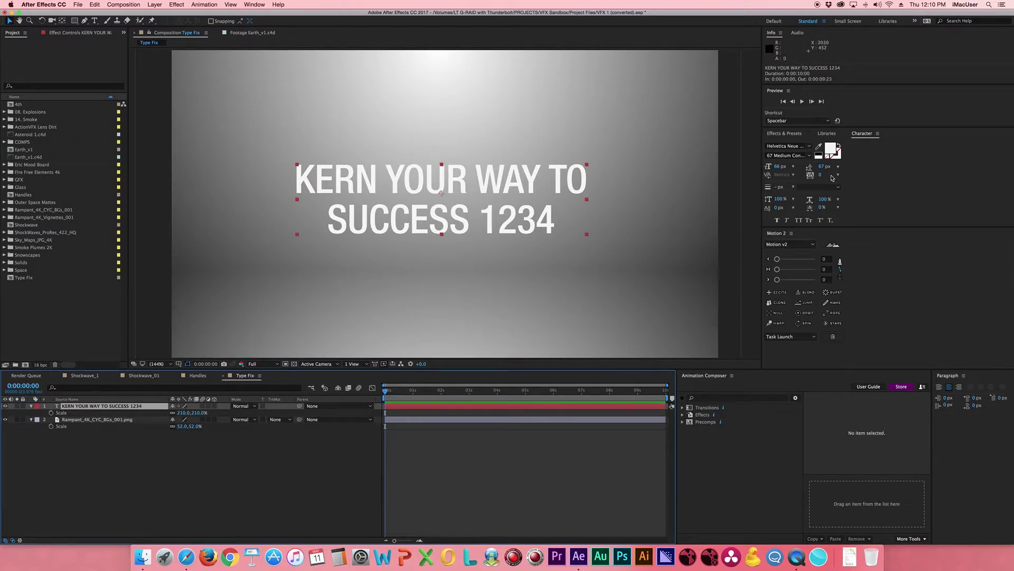
mouse_move(820, 175)
mouse_down()
mouse_move(877, 177)
mouse_move(848, 176)
mouse_up()
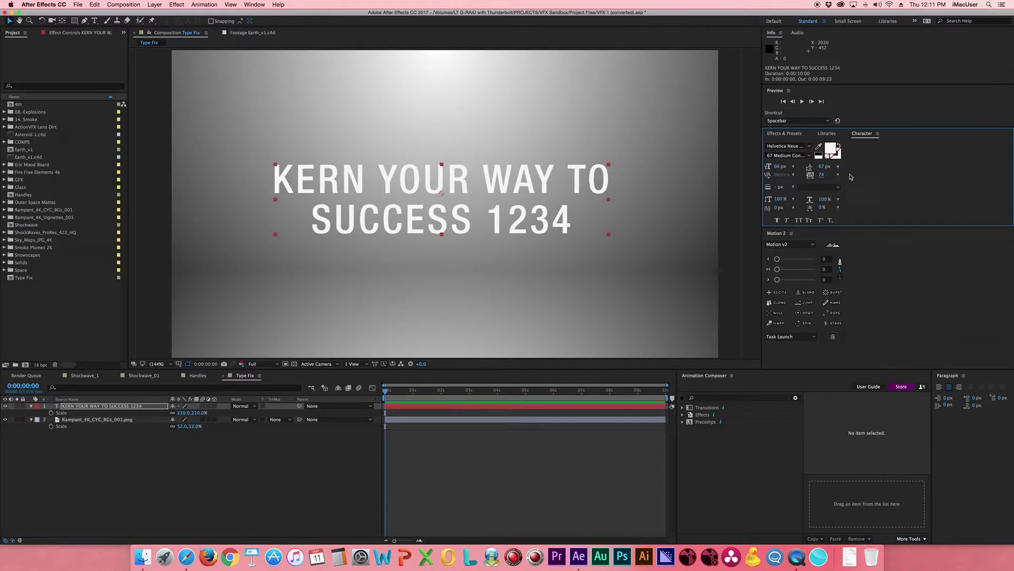
click(822, 177)
text(0)
click(855, 179)
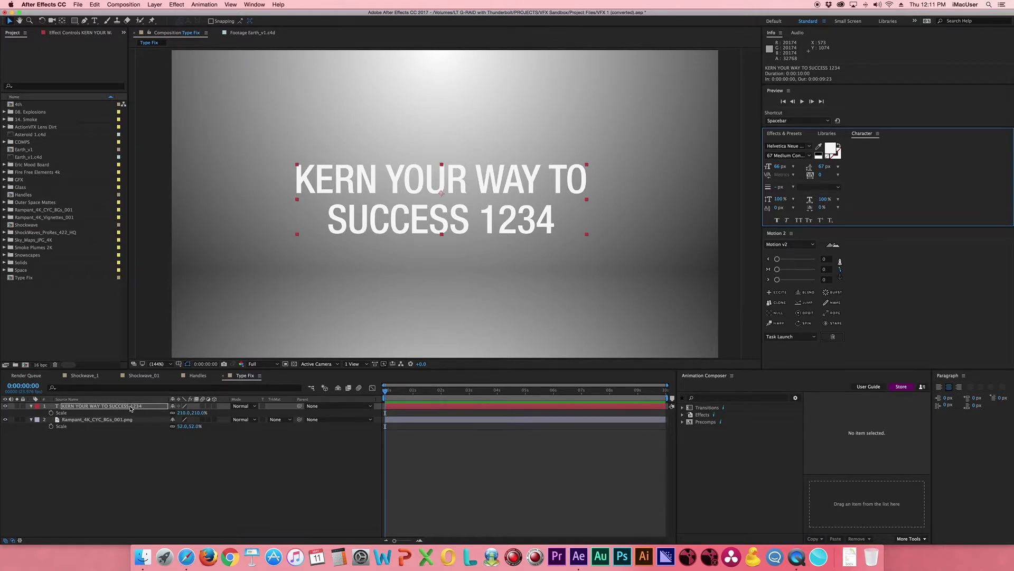
Kern the 1–2 pair in SUCCESS 1234 tighter using the Type tool and Alt+Arrow nudges
click(128, 409)
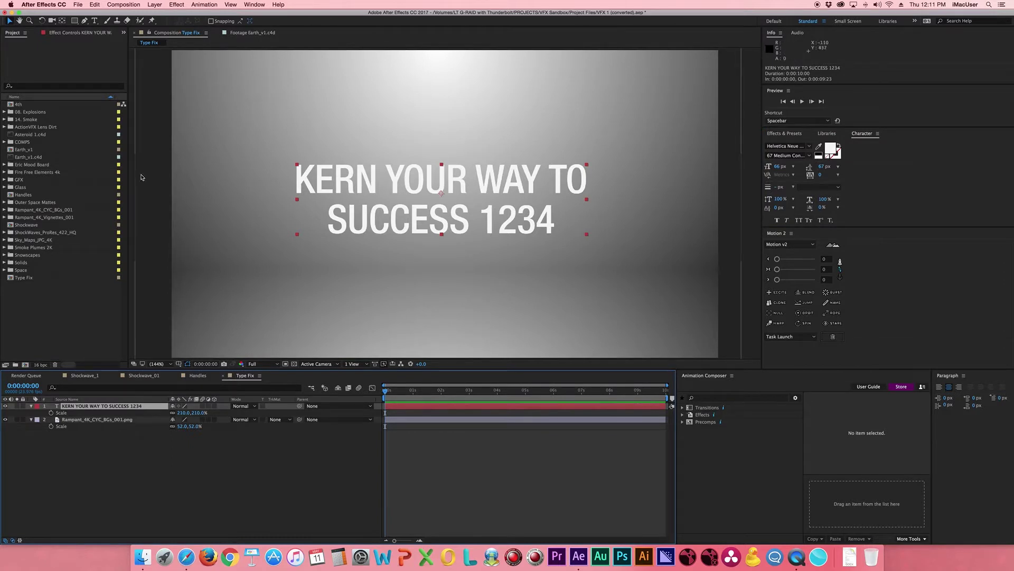
click(95, 21)
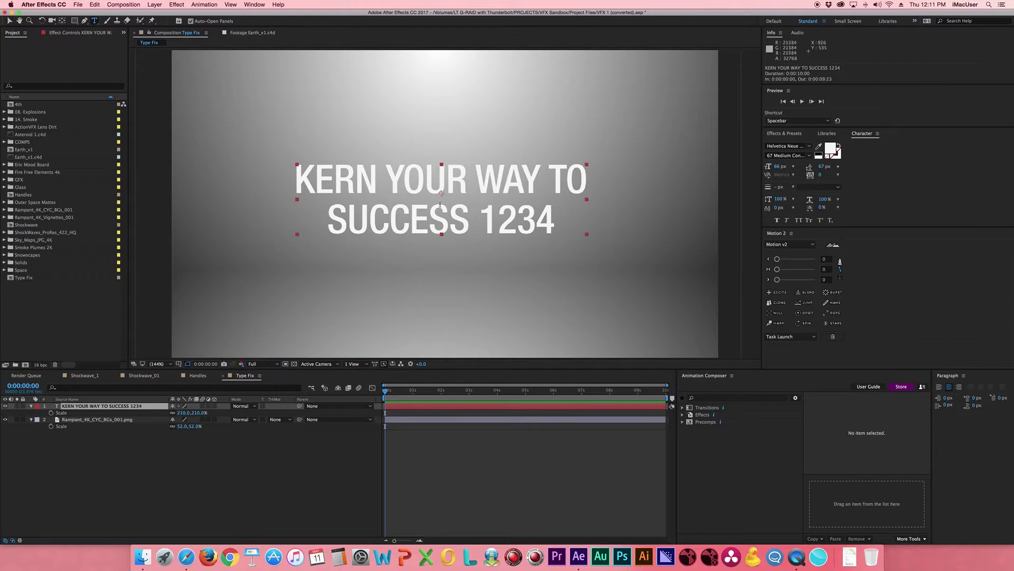
click(498, 219)
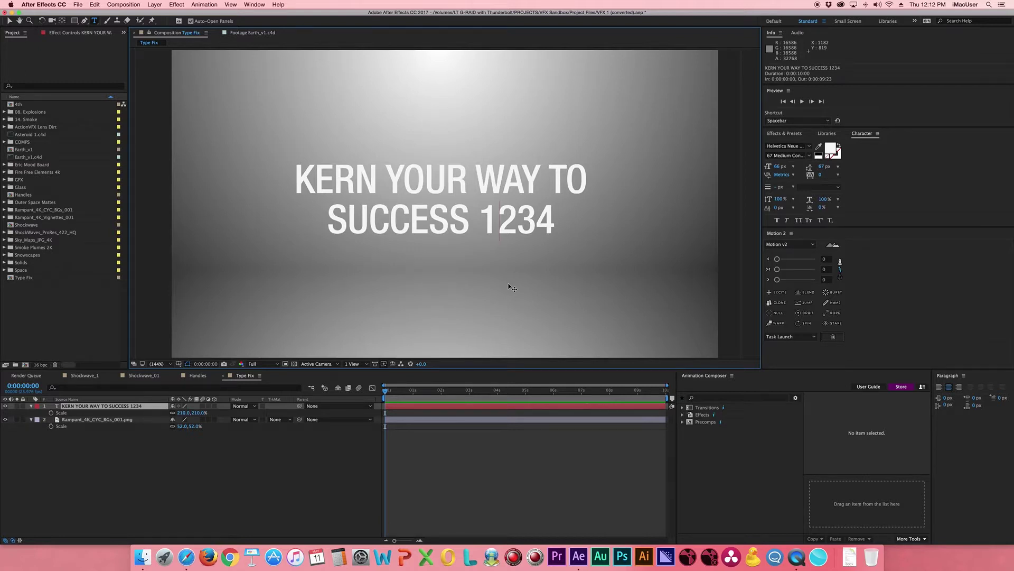
key(alt+Left)
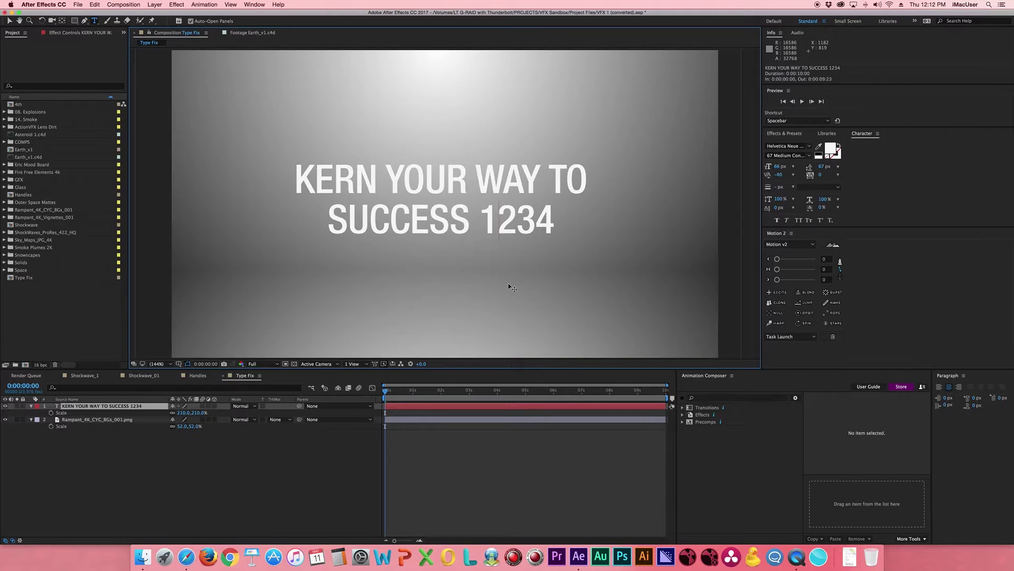
key(alt+Left)
key(alt+Left)
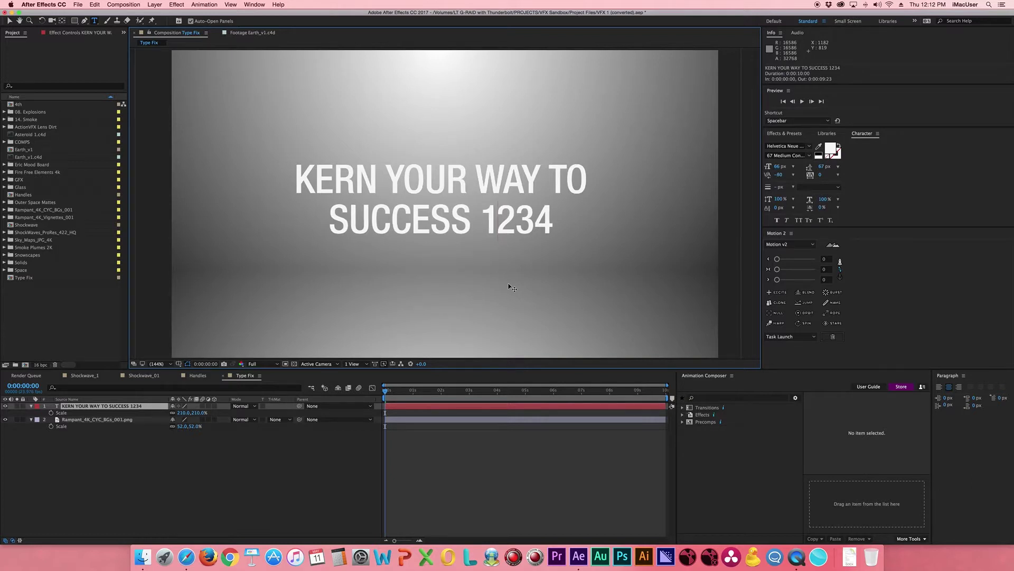
key(alt+Right)
key(alt+Right)
click(324, 451)
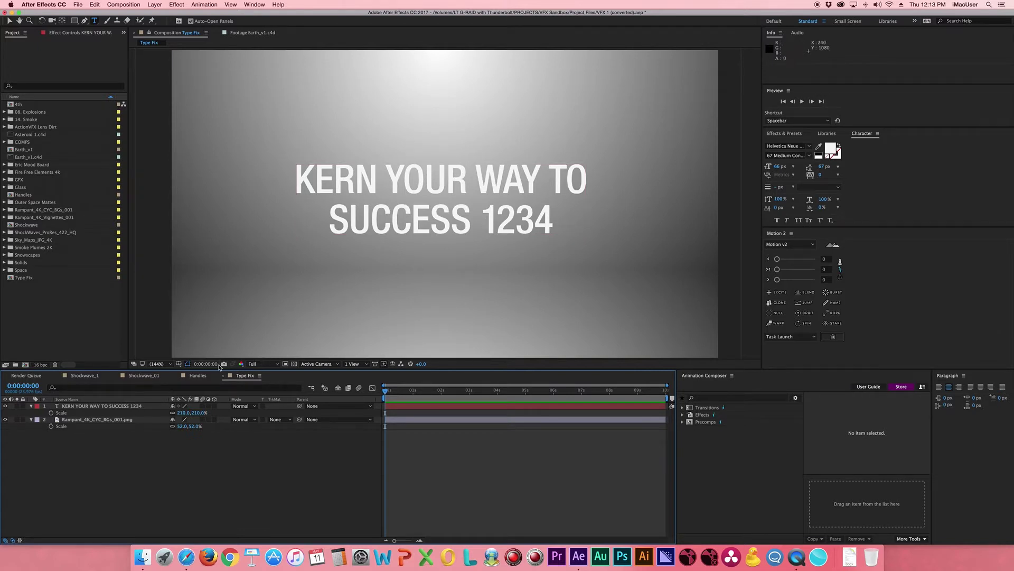
Re-kern the 1 and 2 in SUCCESS 1234 to a tighter -80
click(497, 220)
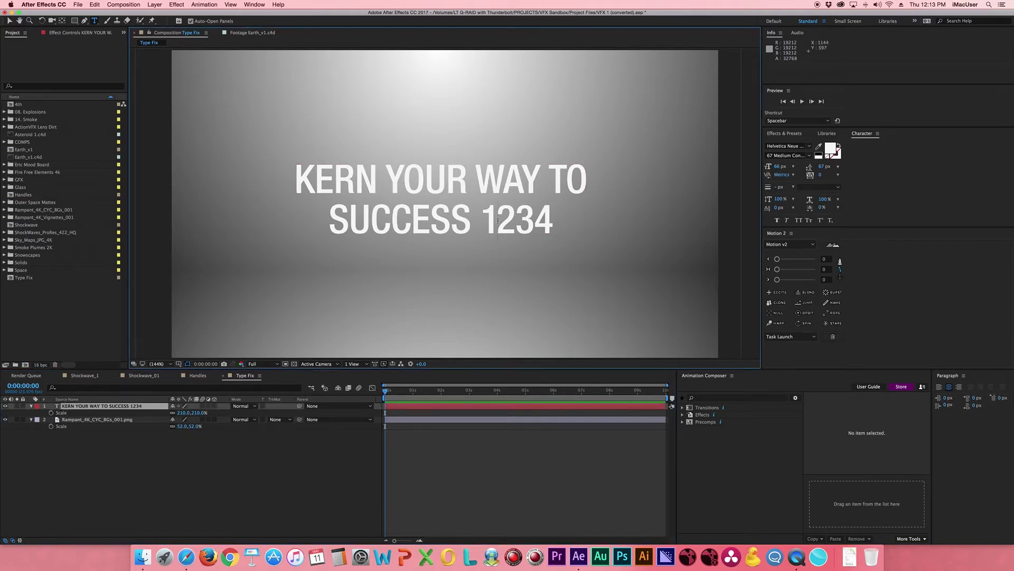
key(alt+Right)
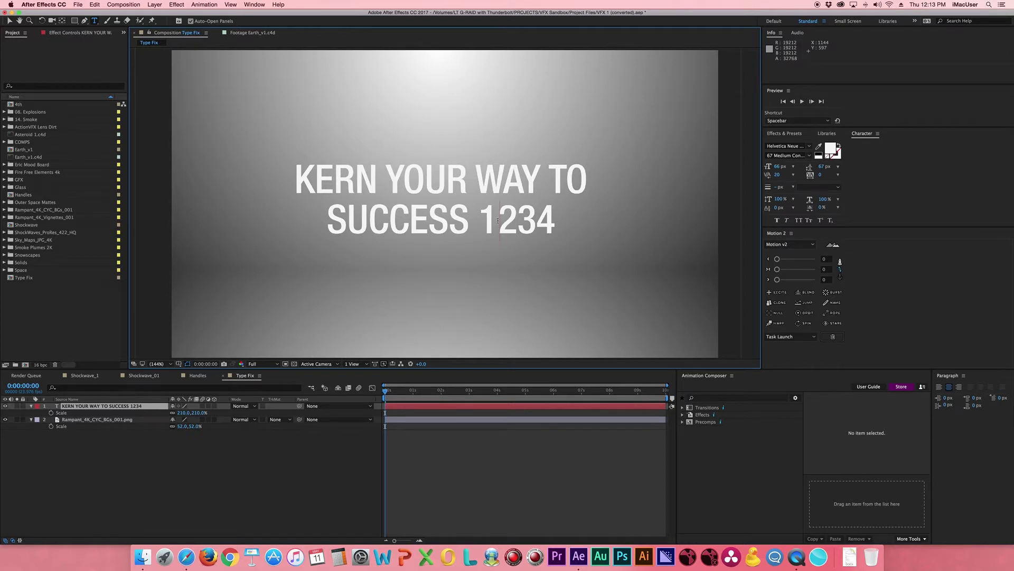
key(alt+Left)
key(alt+Left)
key(alt+Left)
key(alt+Left)
key(alt+Left)
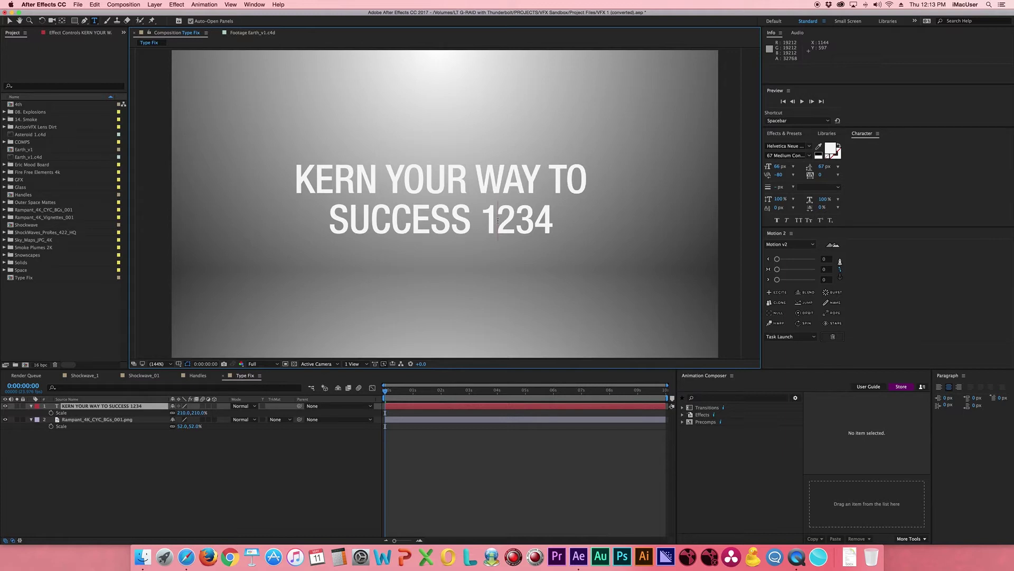
Apply a Drop Shadow effect to the title layer via quick effect search
click(136, 437)
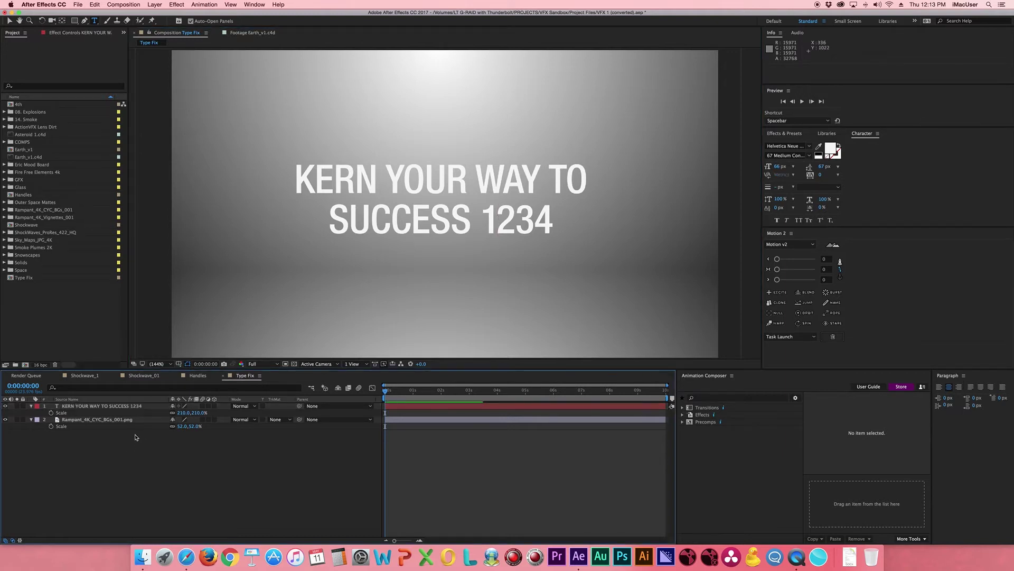
click(131, 407)
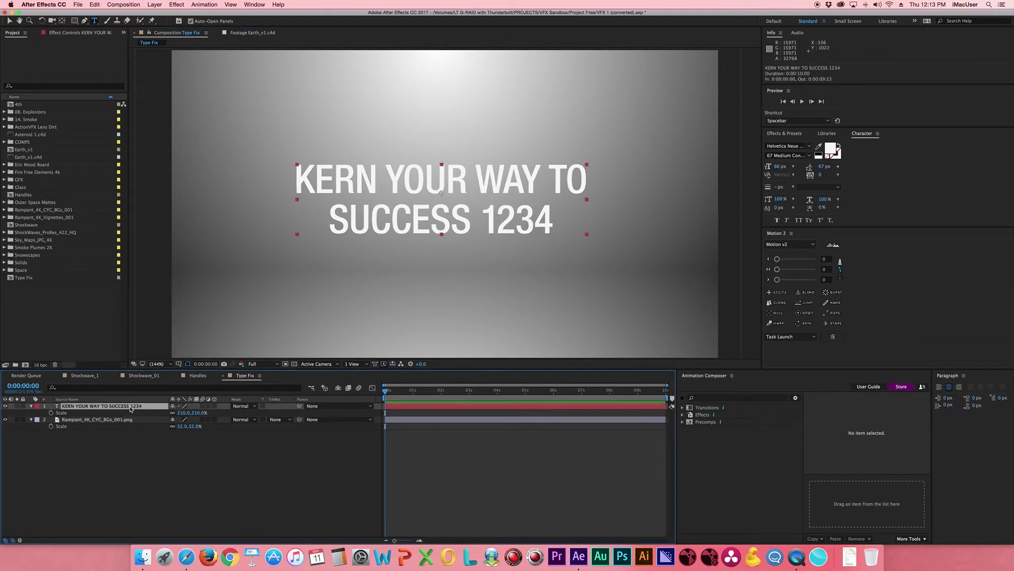
key(ctrl+space)
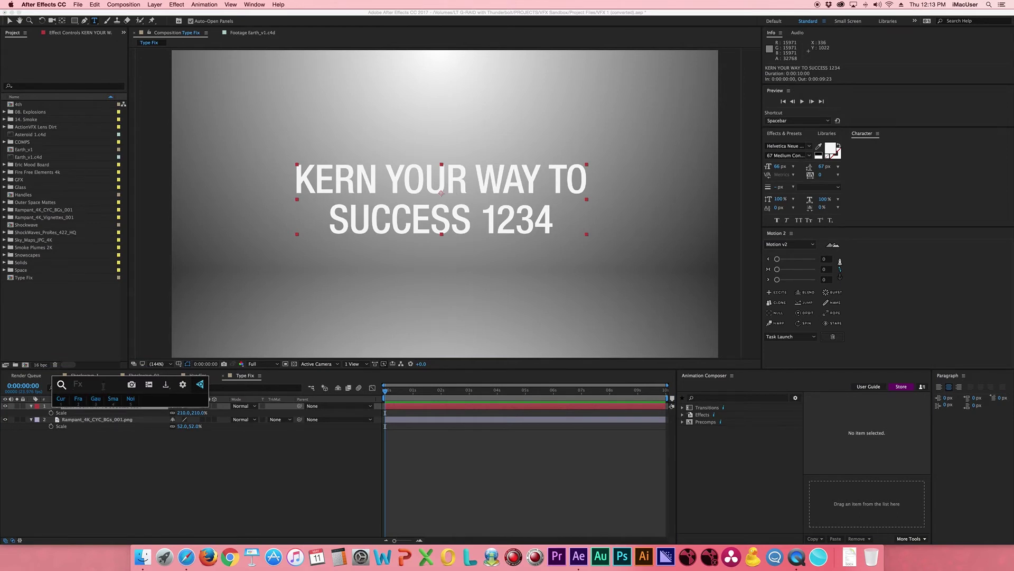
text(drop)
key(Return)
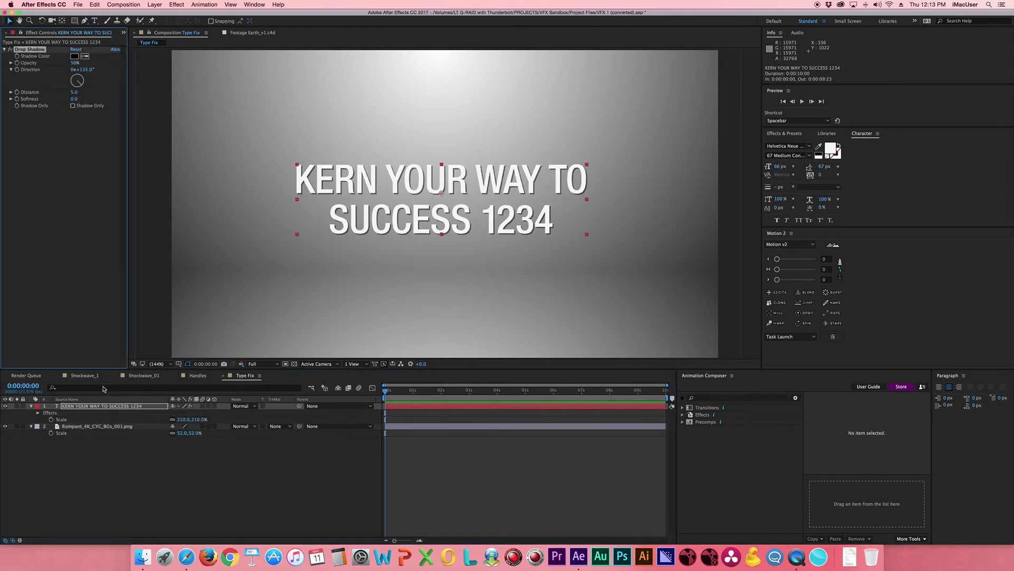
Set the drop shadow to softness 31, direction 152° and distance 5
mouse_move(75, 99)
mouse_down()
mouse_move(84, 101)
mouse_move(80, 83)
mouse_move(75, 94)
mouse_up()
click(75, 88)
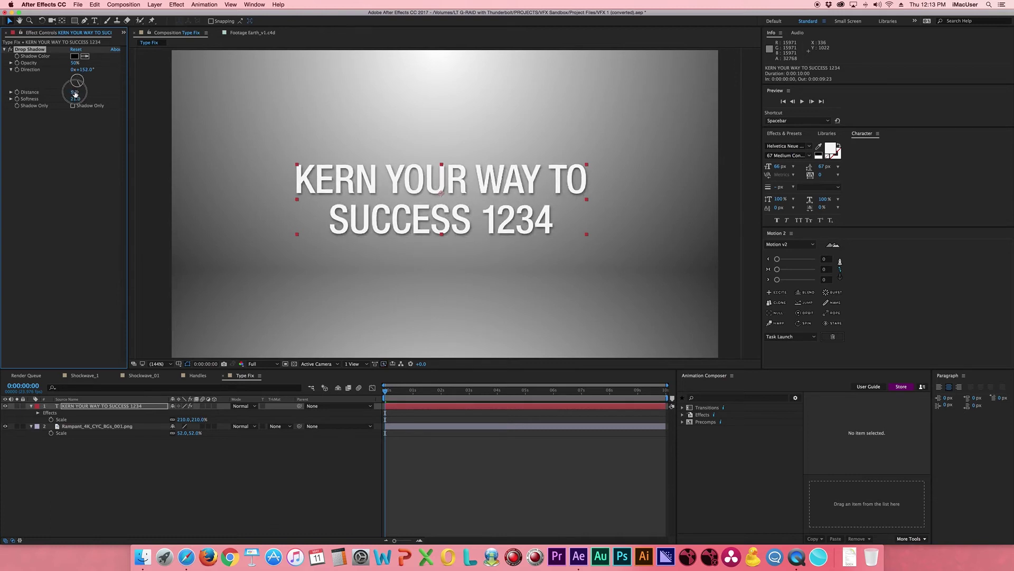
drag(75, 100, 78, 101)
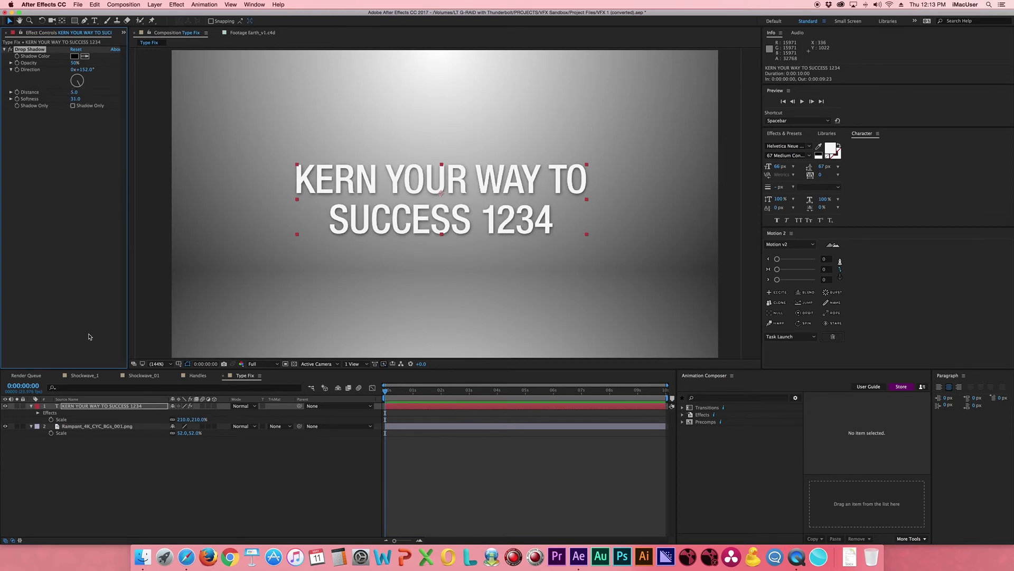
click(186, 449)
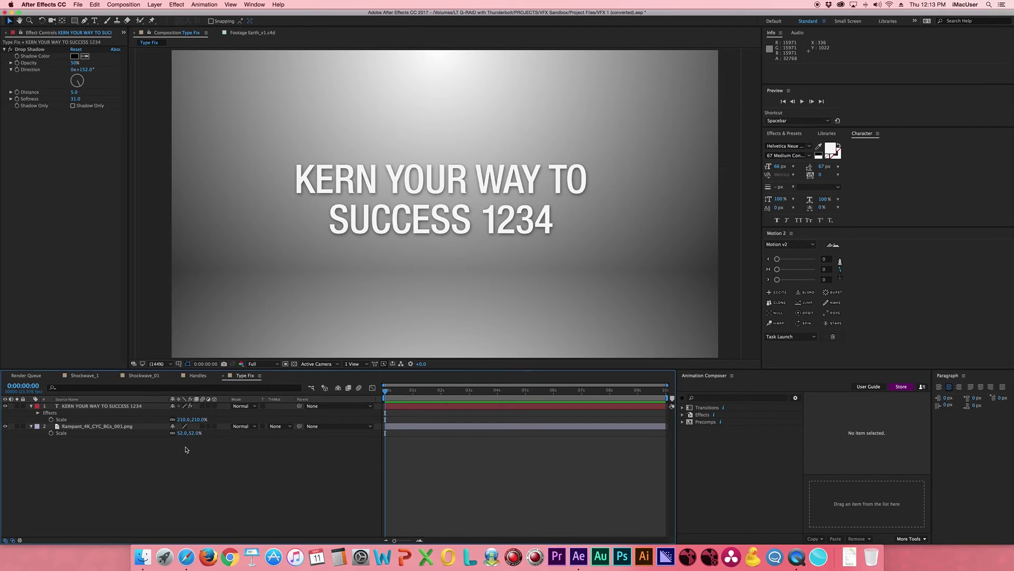